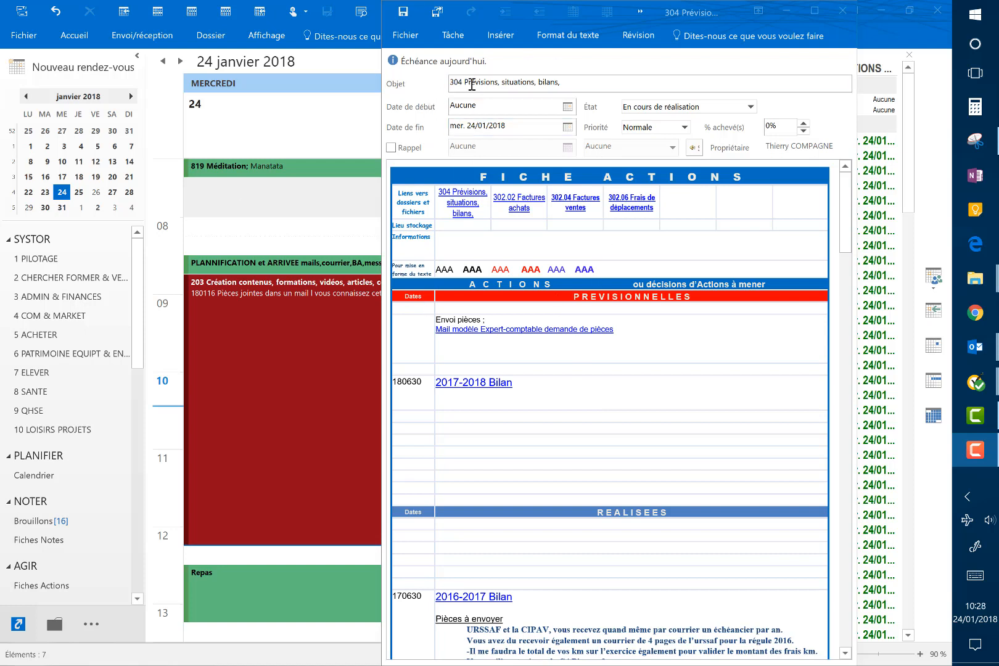
# Open the 302.04 Factures ventes folder linked in the action sheet, accepting the security notice.
pyautogui.click(472, 84)
pyautogui.scroll(-4, 487, 580)
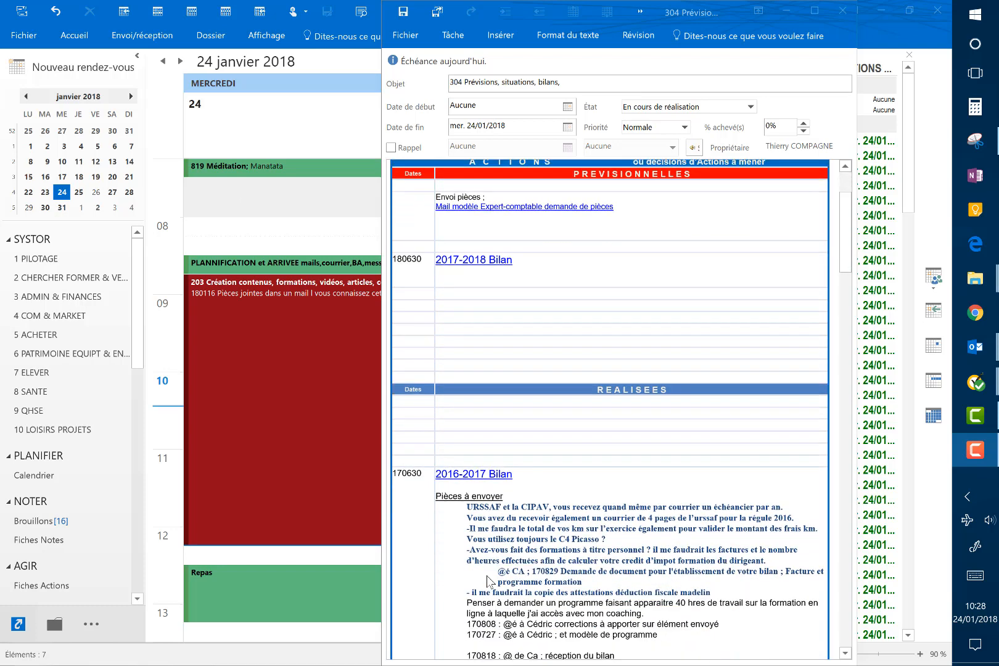
pyautogui.scroll(4, 487, 580)
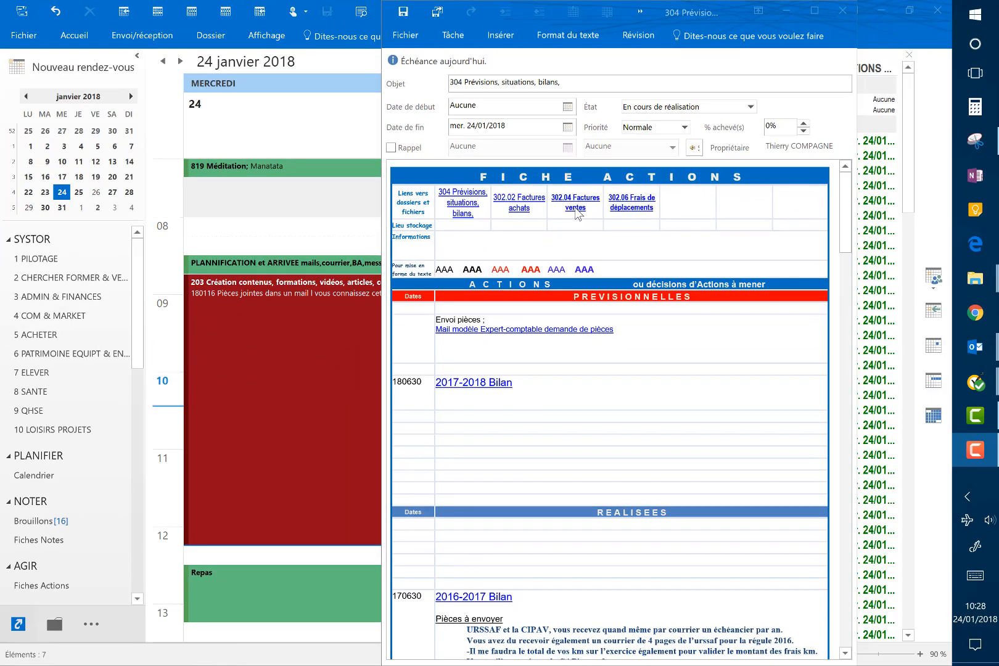
pyautogui.click(575, 210)
pyautogui.click(666, 415)
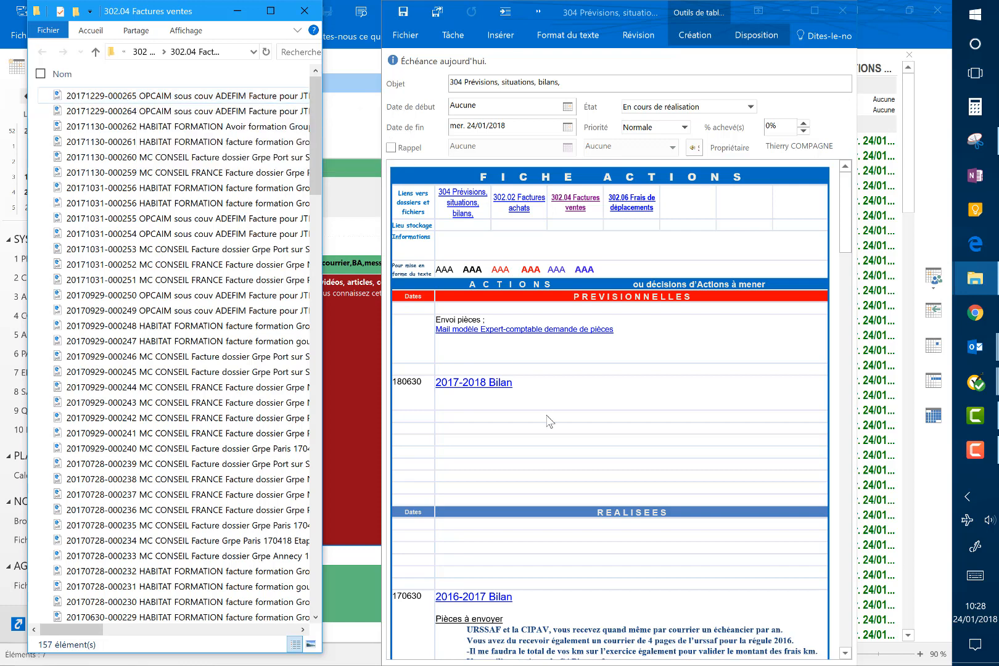
# Open the template email linked as "Mail modèle Expert-comptable demande de pièces", allowing the link and the attachment to open.
pyautogui.click(535, 330)
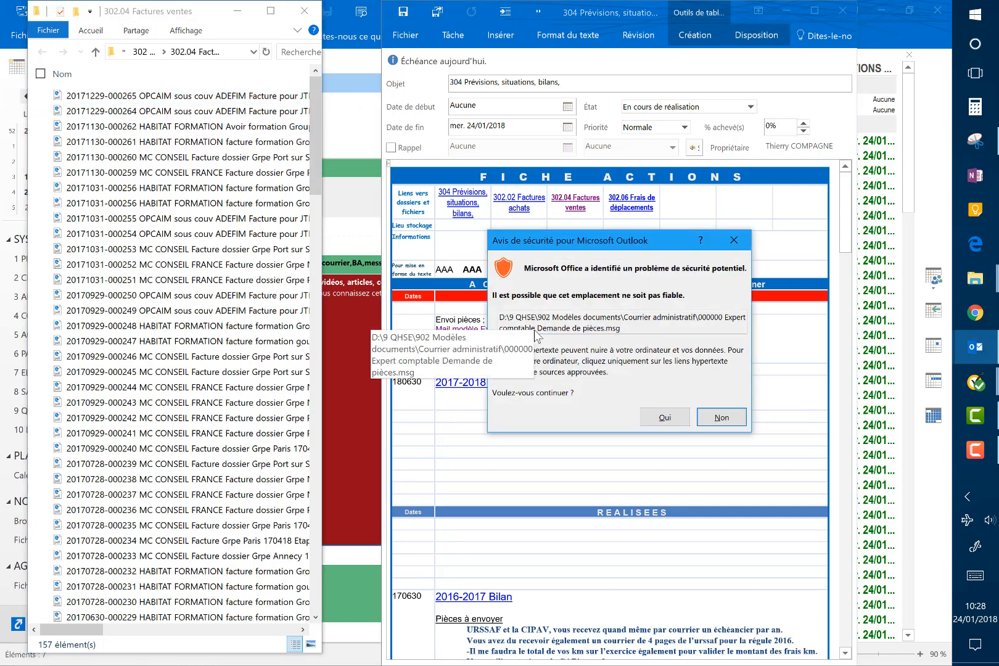
pyautogui.click(664, 416)
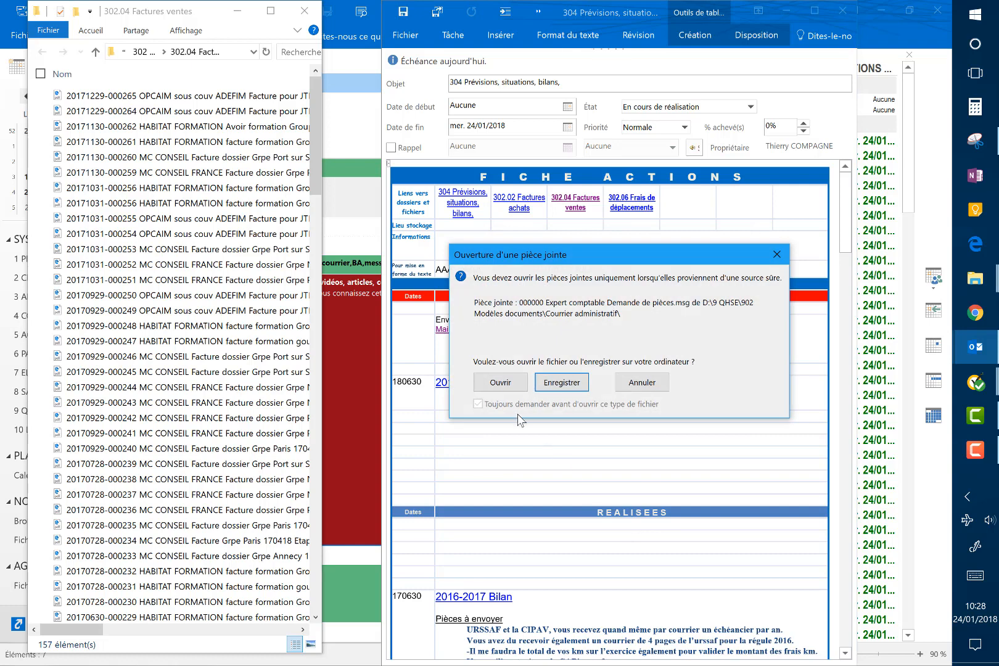
pyautogui.click(505, 386)
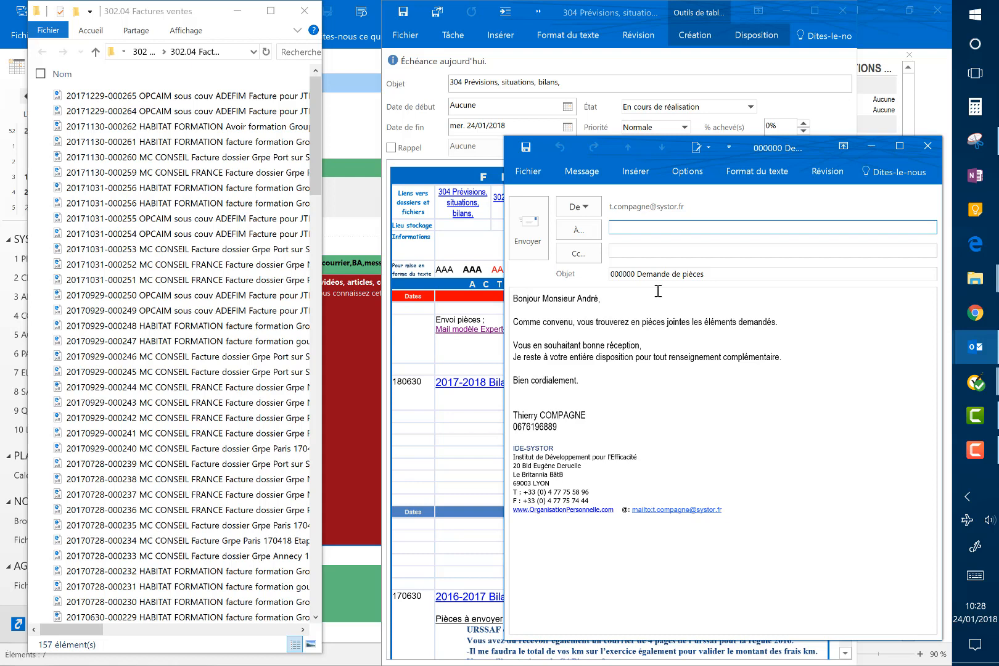
# Attach the first OPCAIM ADEFIM sales invoice dated 20171229 from the Factures ventes folder to the draft email.
pyautogui.click(214, 98)
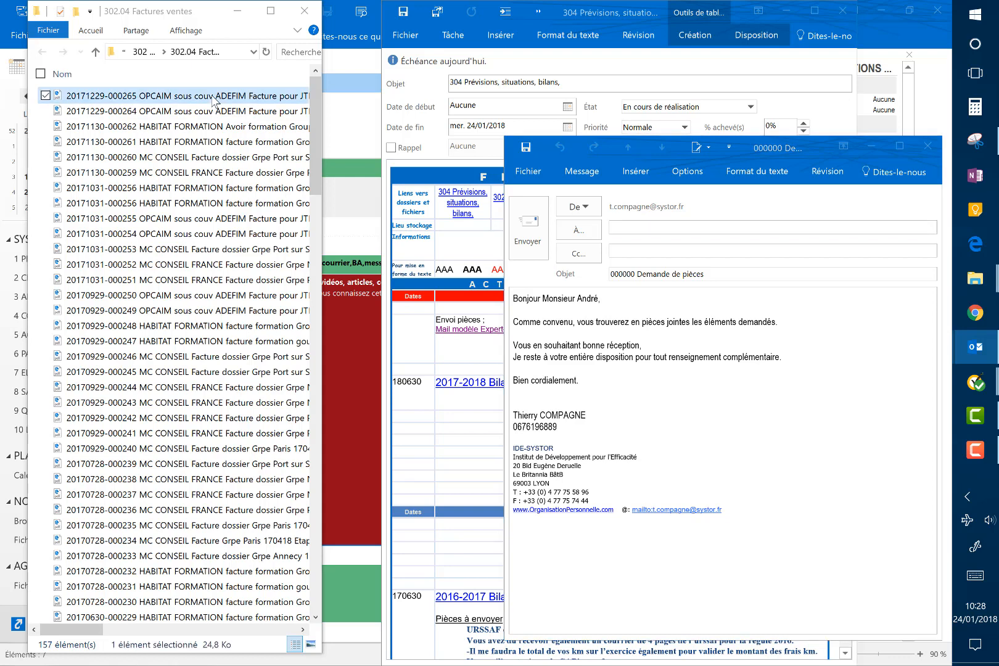
pyautogui.moveTo(214, 99); pyautogui.dragTo(615, 298)
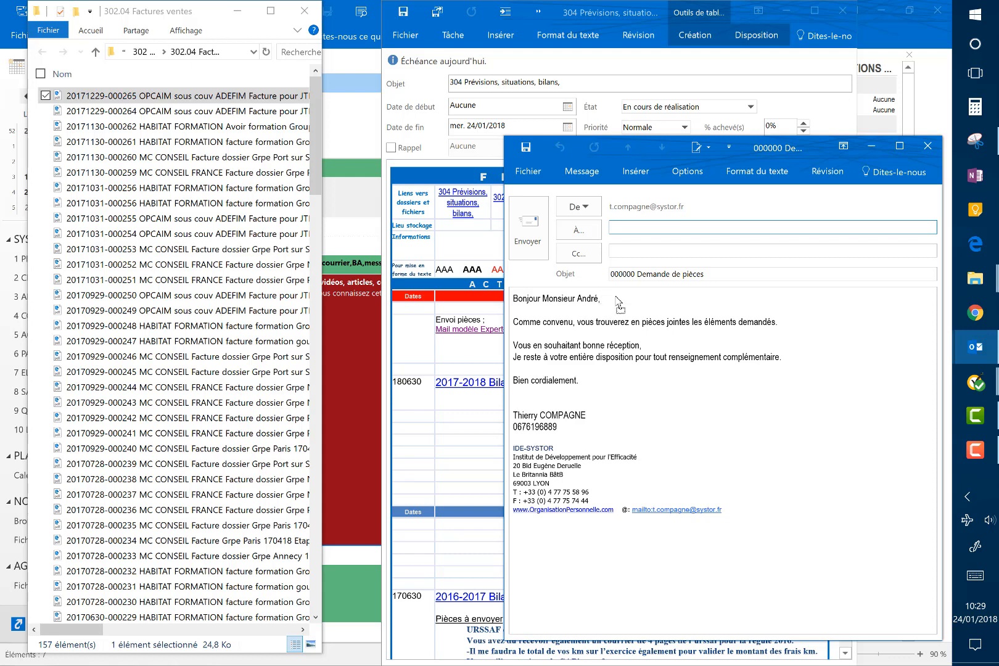
pyautogui.moveTo(616, 298); pyautogui.dragTo(616, 299)
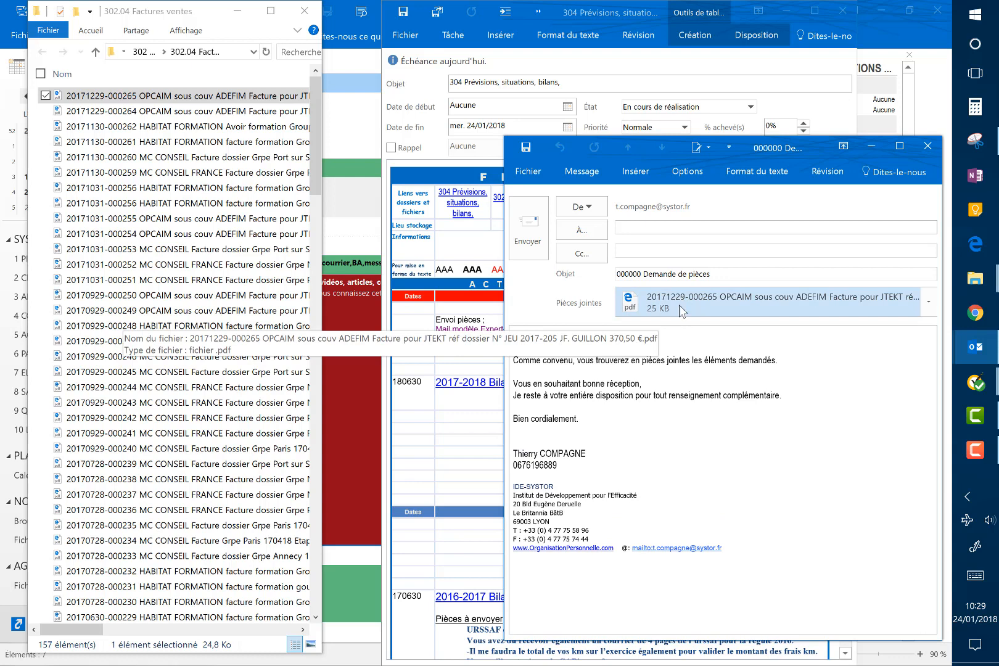
pyautogui.click(635, 172)
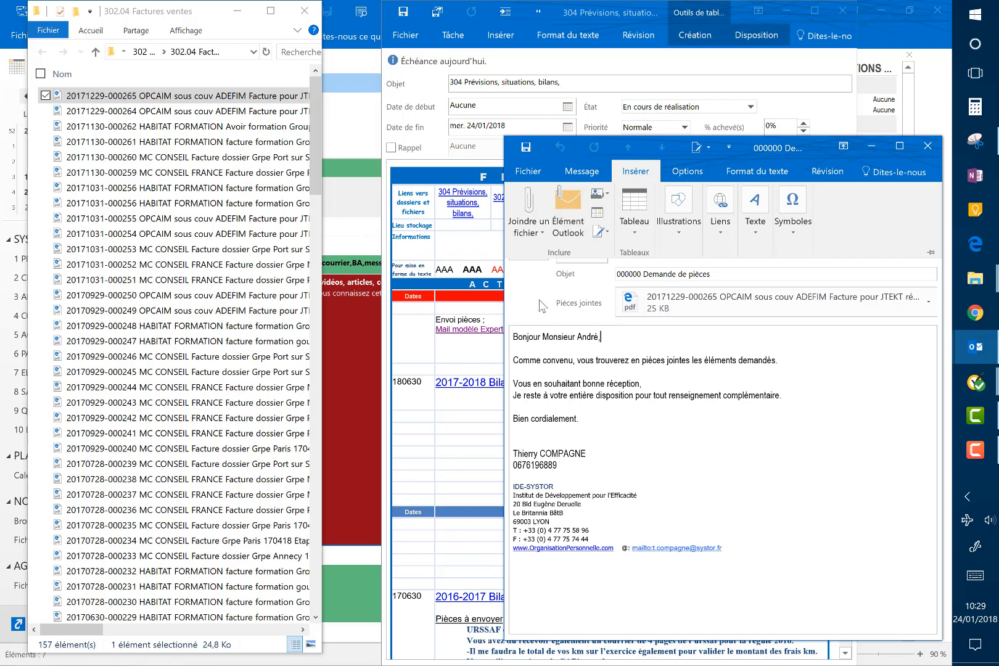
pyautogui.click(531, 227)
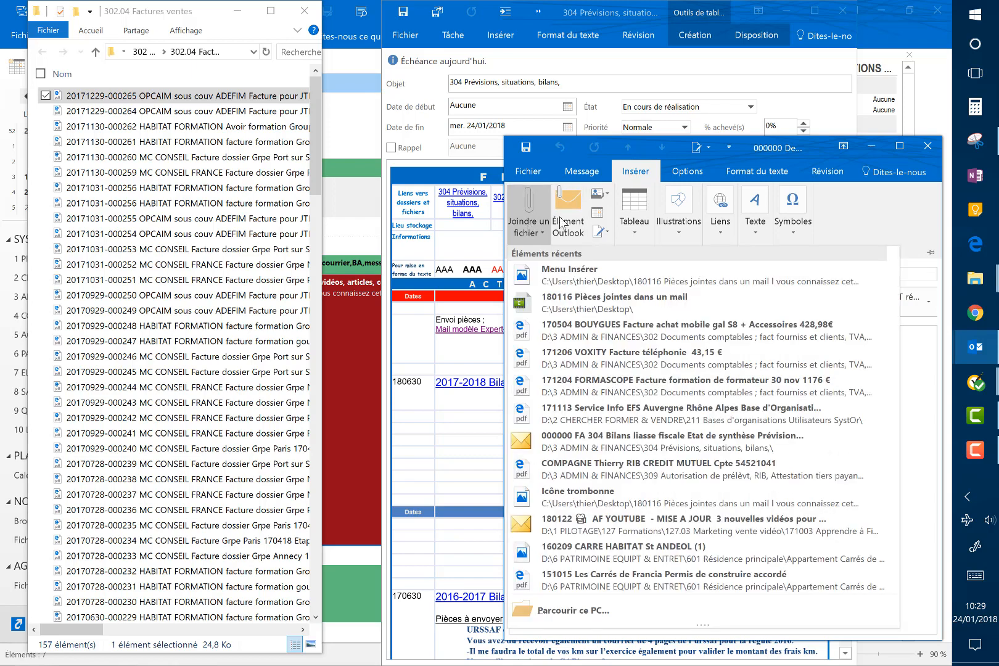
pyautogui.click(529, 612)
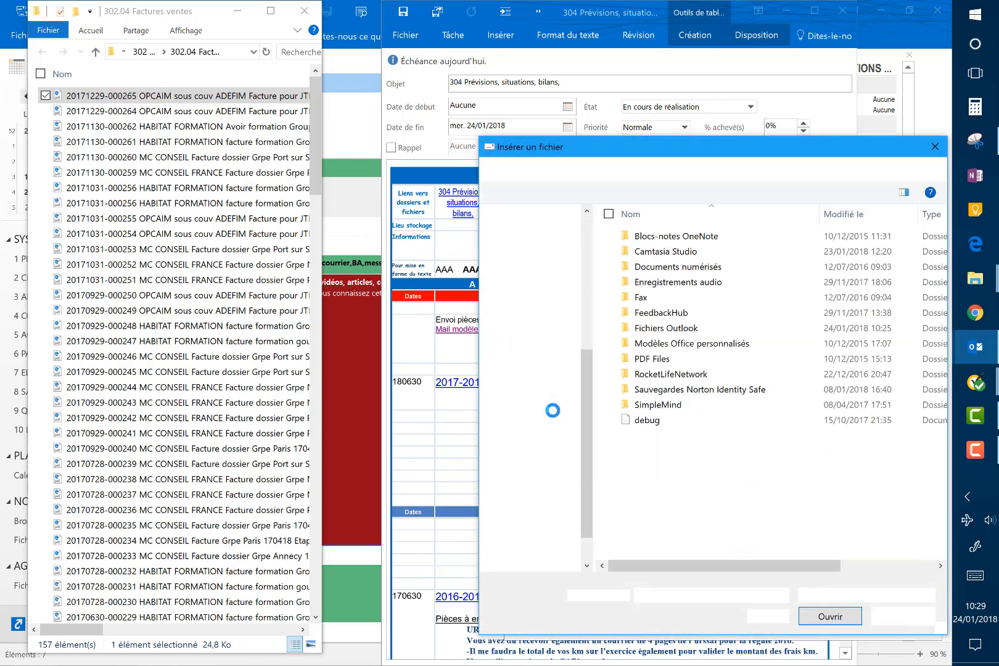
pyautogui.moveTo(784, 151); pyautogui.dragTo(752, 149)
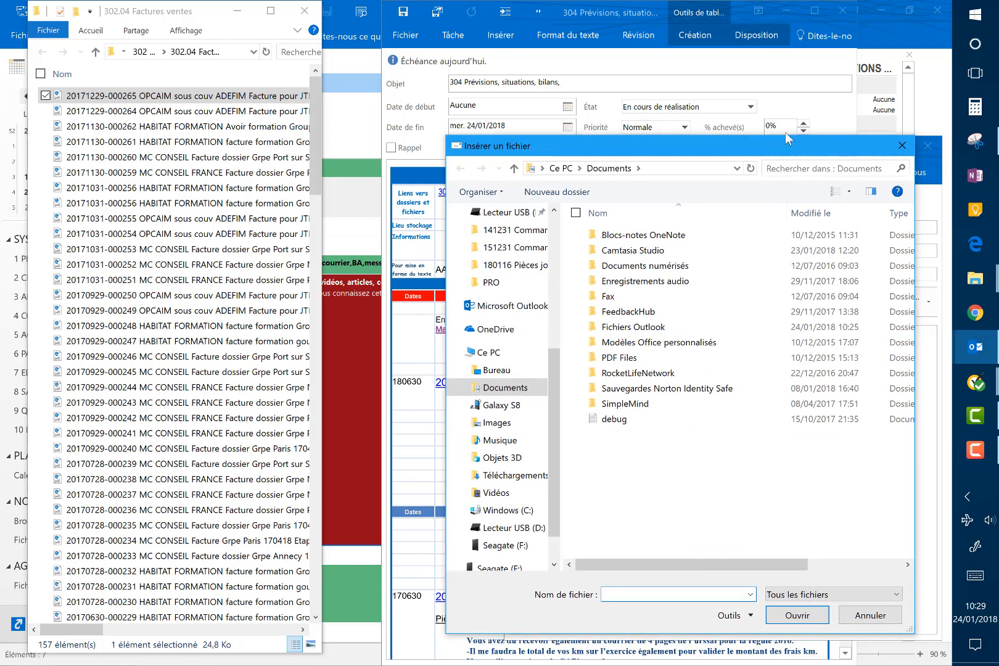
pyautogui.click(853, 623)
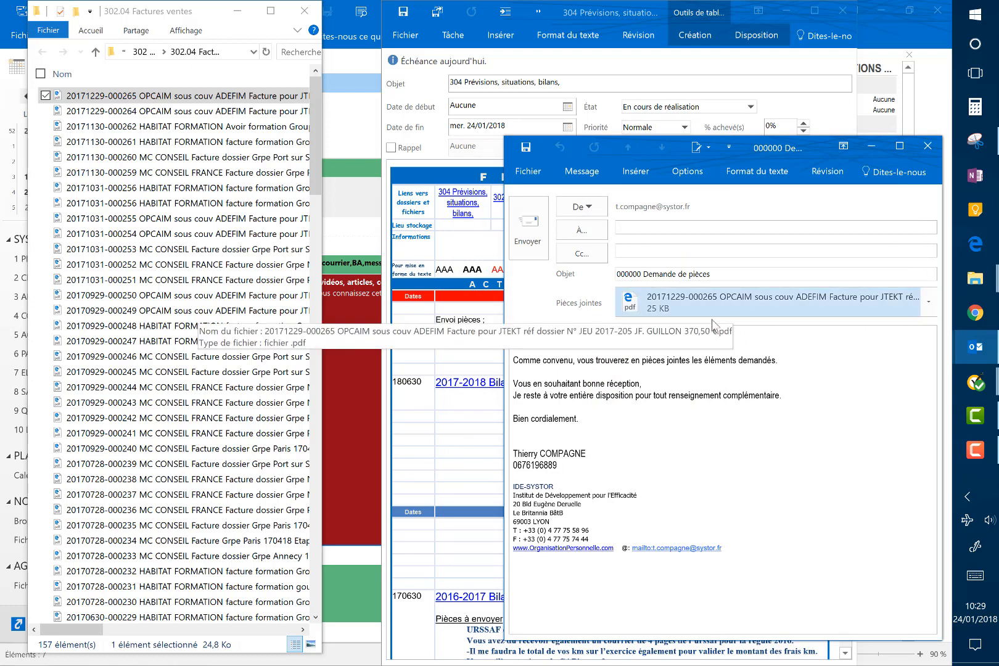
# Open the 302.02 Factures achats folder linked in the action sheet, accepting the security notice.
pyautogui.keyDown('ctrl'); pyautogui.click(230, 112); pyautogui.keyUp('ctrl')
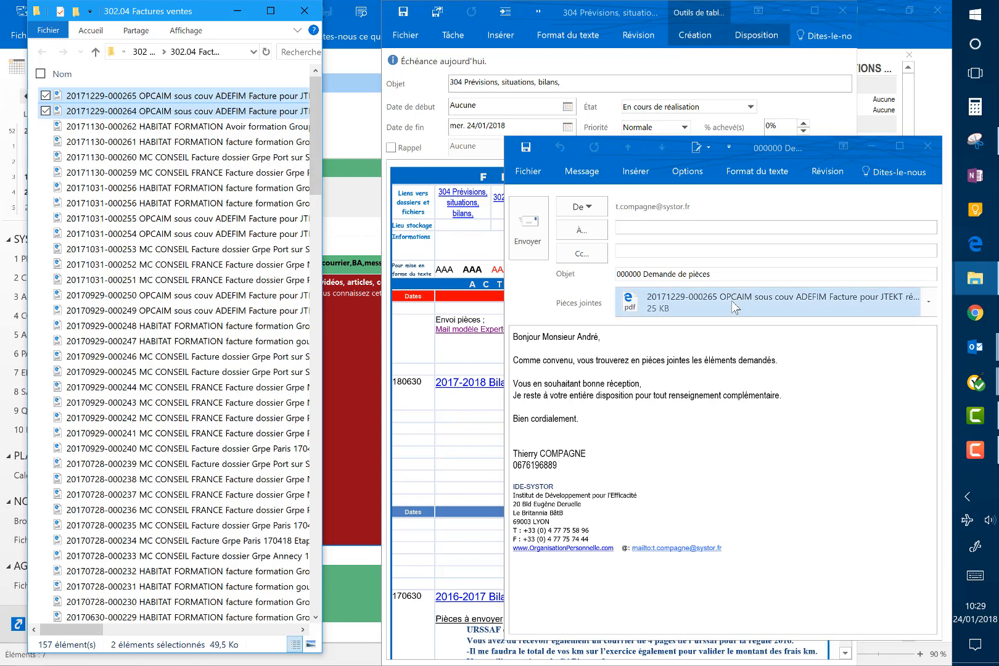
pyautogui.click(468, 450)
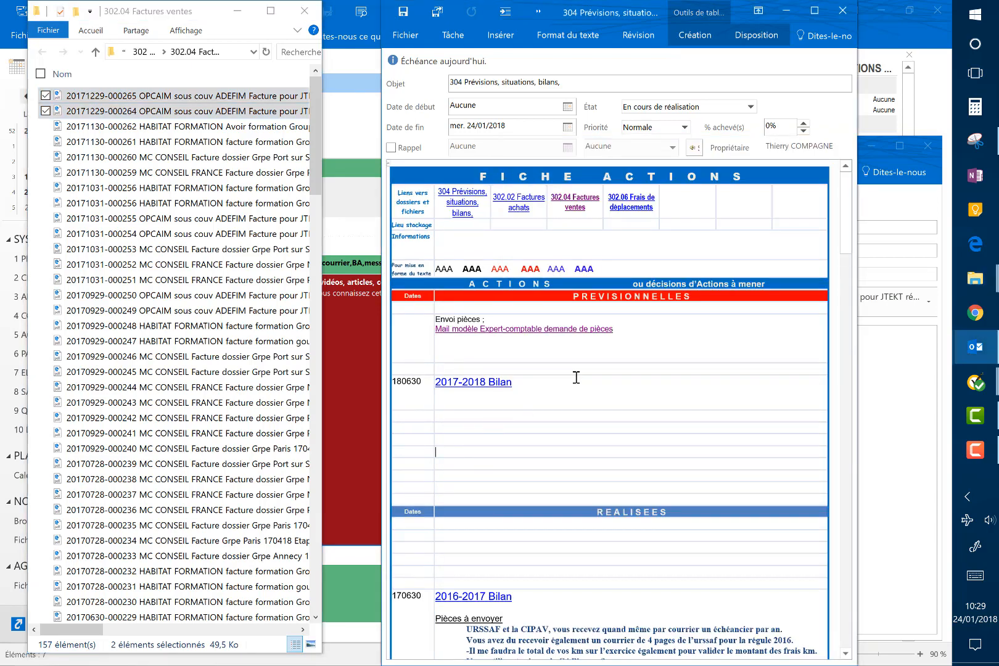
pyautogui.keyDown('ctrl'); pyautogui.click(511, 209); pyautogui.keyUp('ctrl')
pyautogui.click(664, 416)
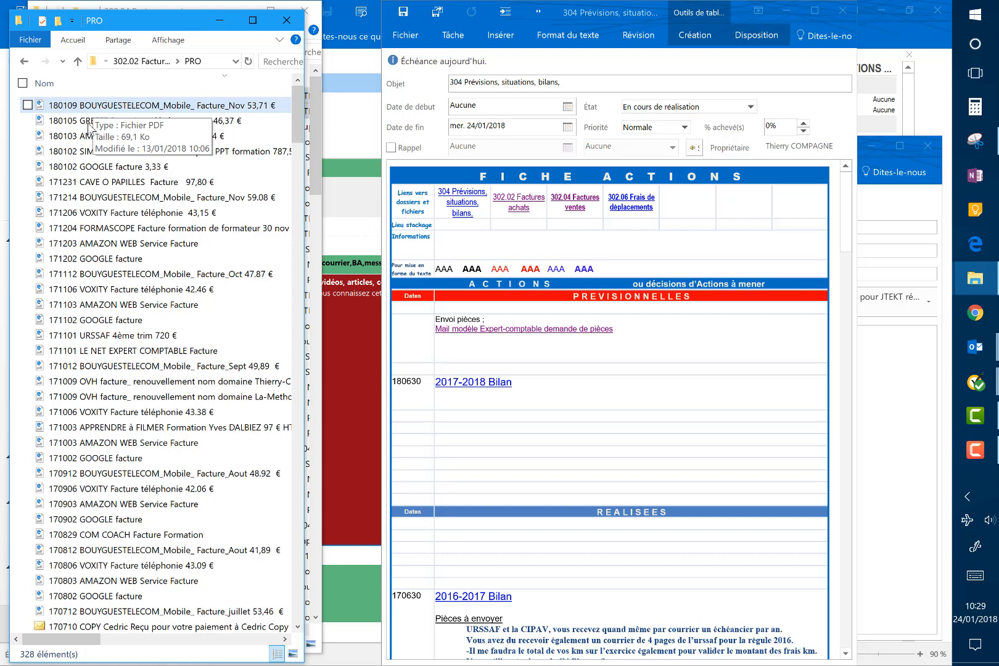
# Attach the five newest purchase invoices, from 180109 BOUYGUESTELECOM to 180102 GOOGLE, to the draft email.
pyautogui.keyDown('shift'); pyautogui.click(86, 168); pyautogui.keyUp('shift')
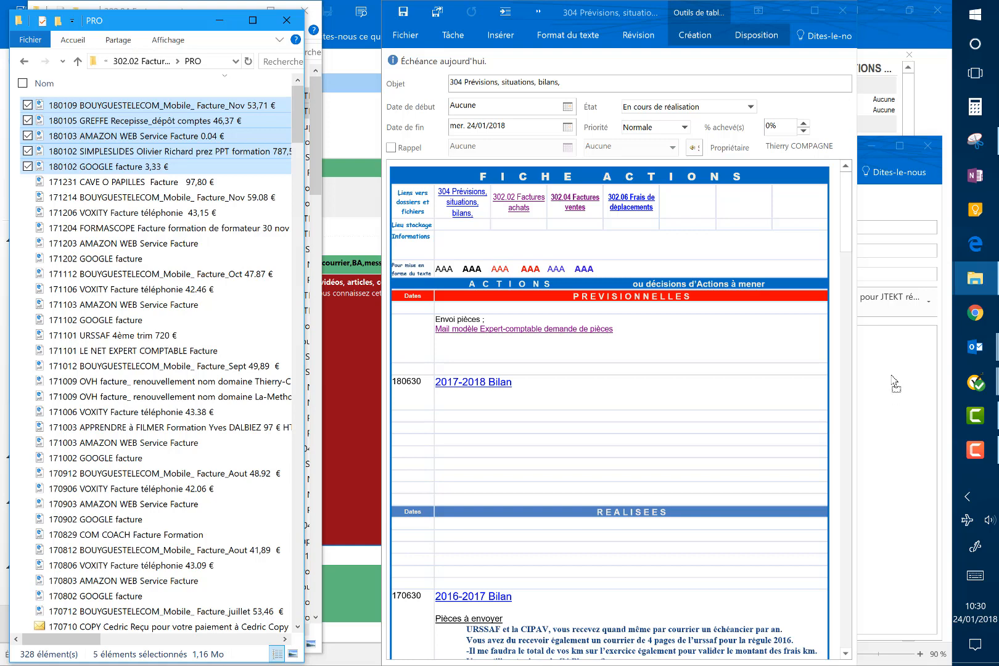
pyautogui.moveTo(893, 378); pyautogui.dragTo(885, 376)
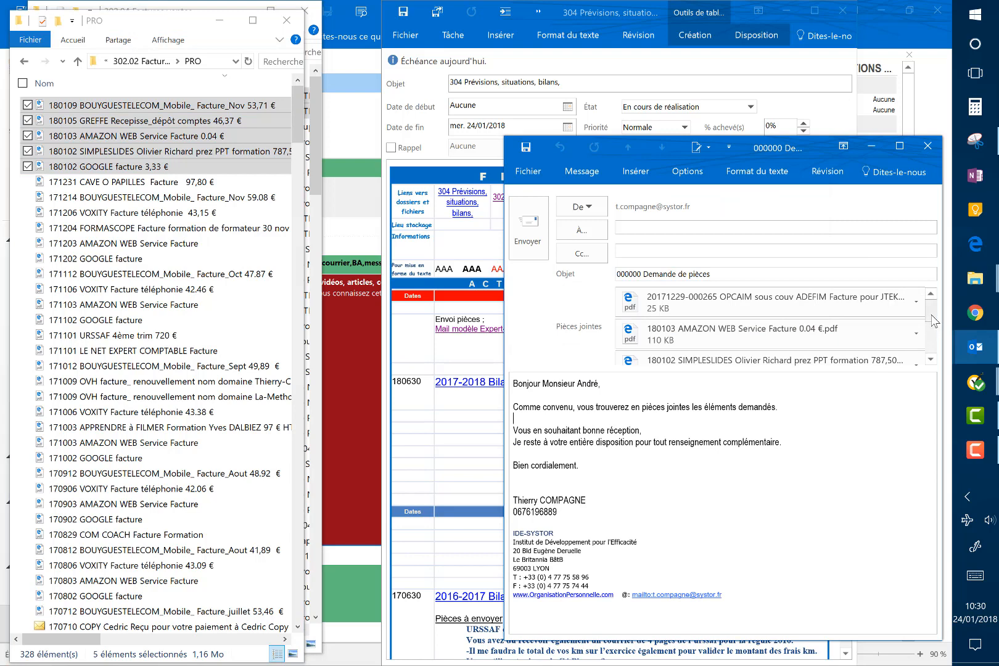
pyautogui.moveTo(932, 312)
pyautogui.mouseDown()
pyautogui.moveTo(931, 357)
pyautogui.moveTo(936, 305)
pyautogui.mouseUp()
# Search the PRO folder for "bouygues" and select the invoices from 171214 through 170112.
pyautogui.click(275, 60)
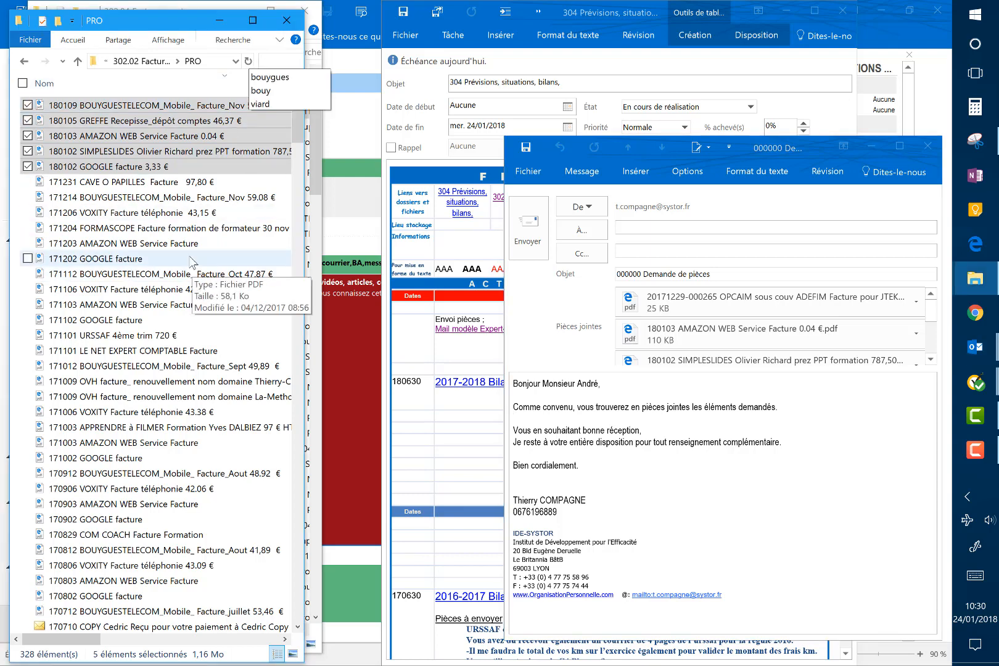
pyautogui.click(269, 77)
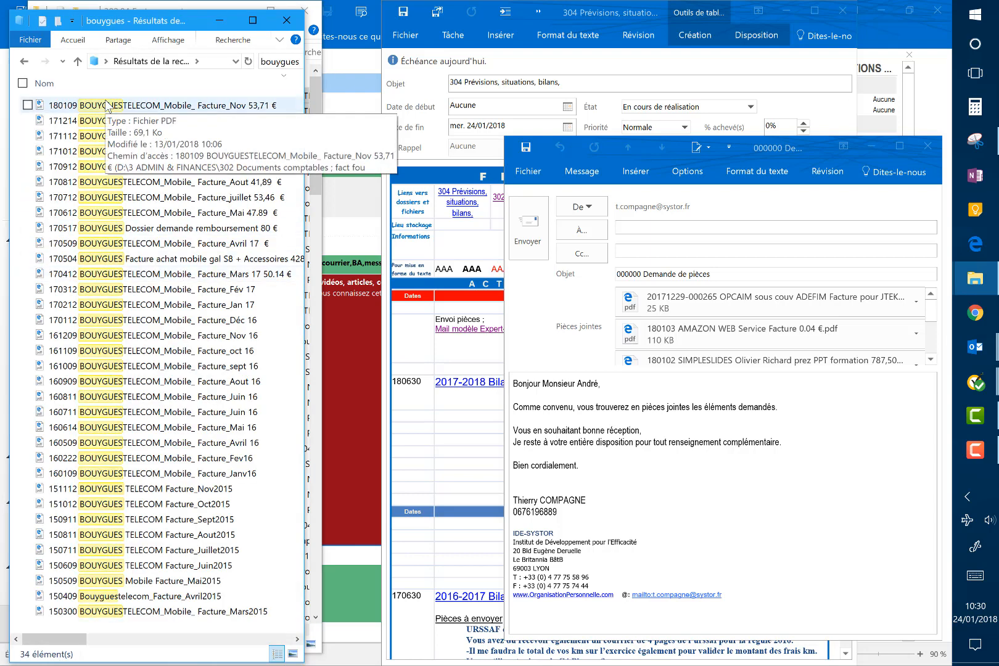
pyautogui.click(73, 121)
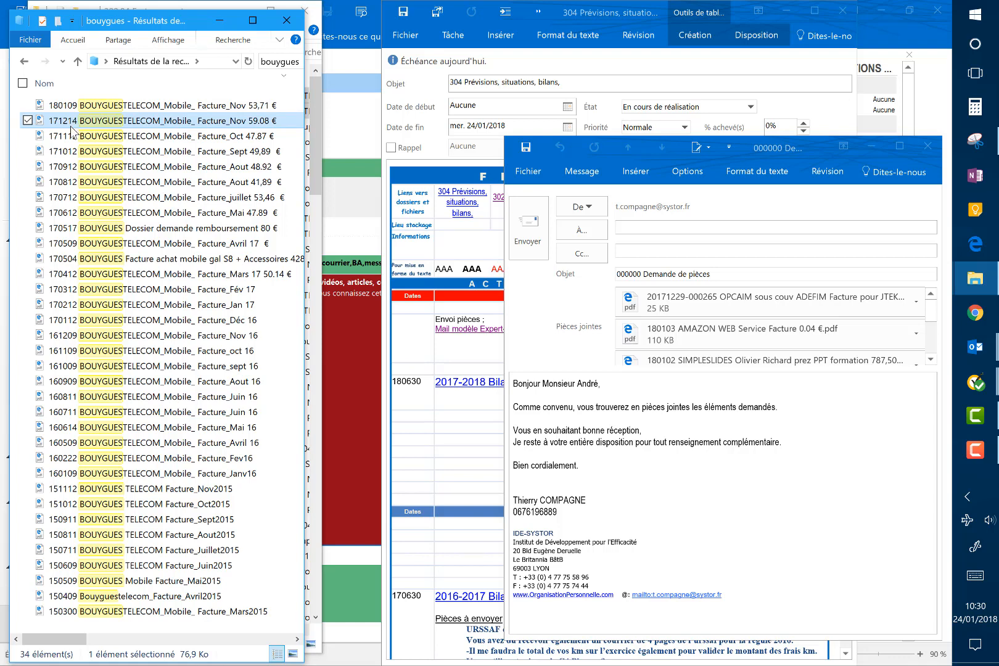
pyautogui.keyDown('shift'); pyautogui.click(72, 321); pyautogui.keyUp('shift')
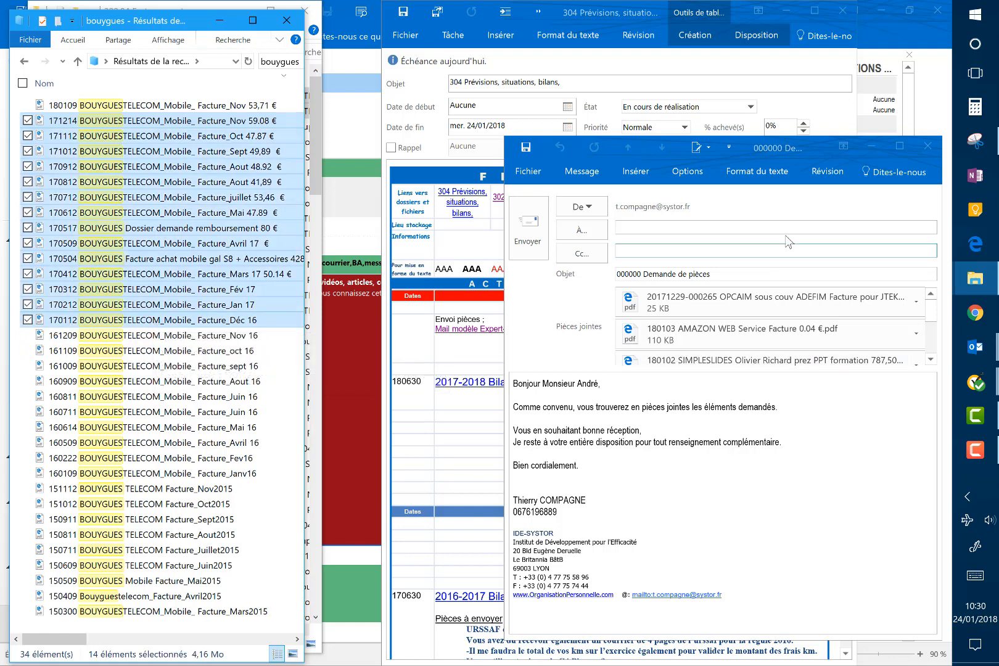
# Delete all the attachments from the draft email "000000 Demande de pièces".
pyautogui.click(797, 143)
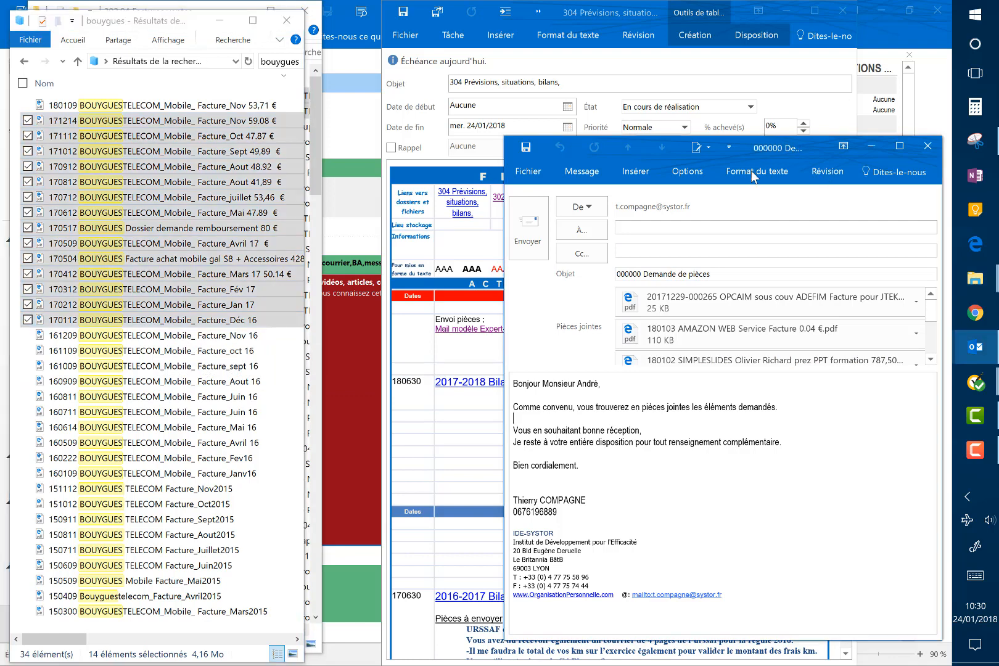
pyautogui.rightClick(743, 313)
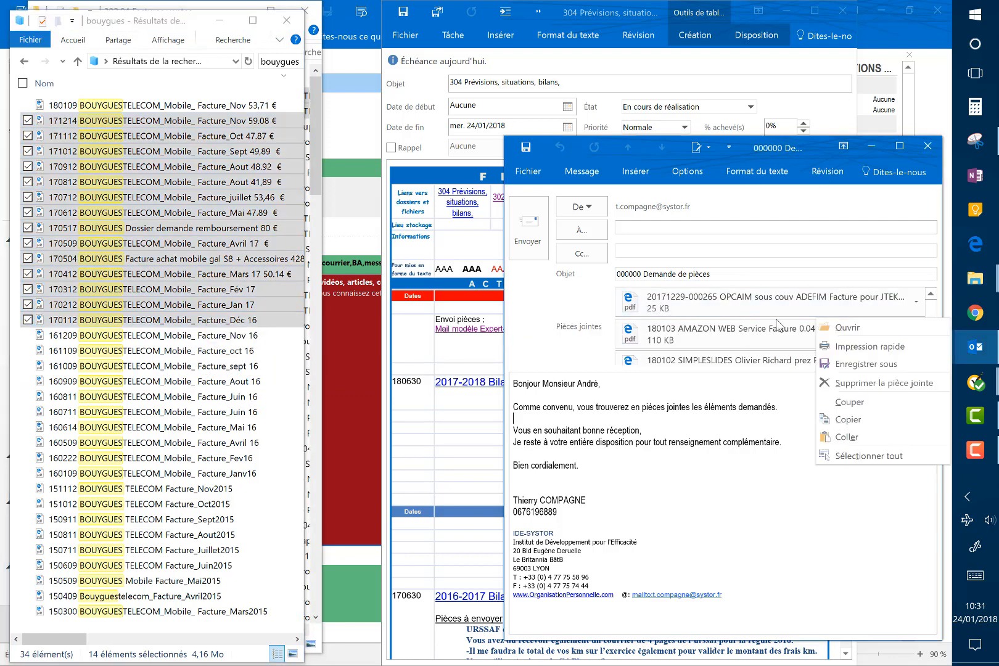
pyautogui.click(866, 385)
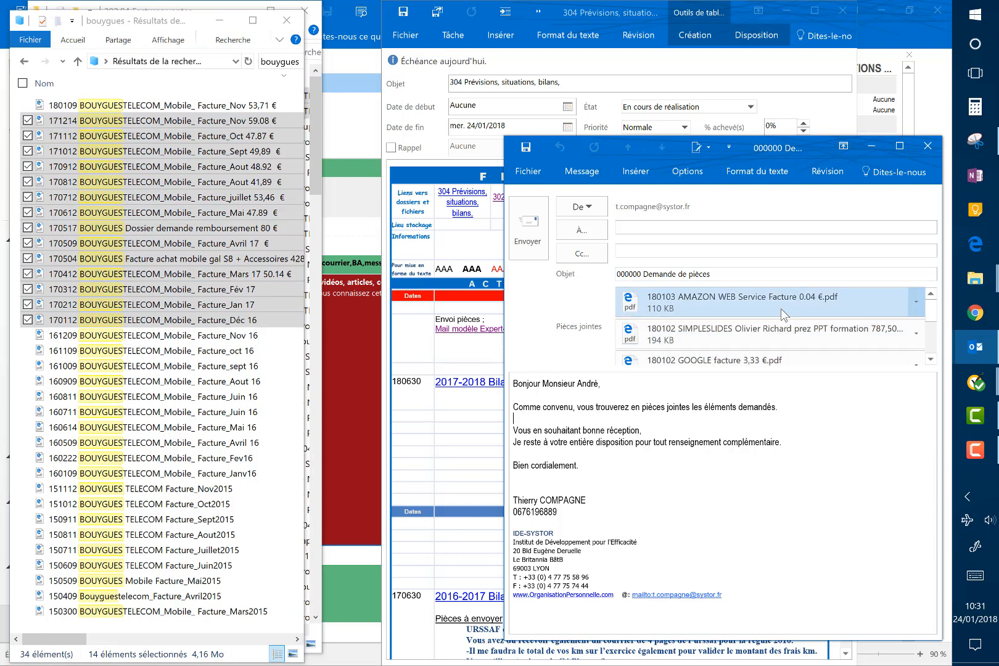
pyautogui.press('Delete')
pyautogui.press('Delete')
pyautogui.press('Delete')
pyautogui.press('Delete')
pyautogui.press('Delete')
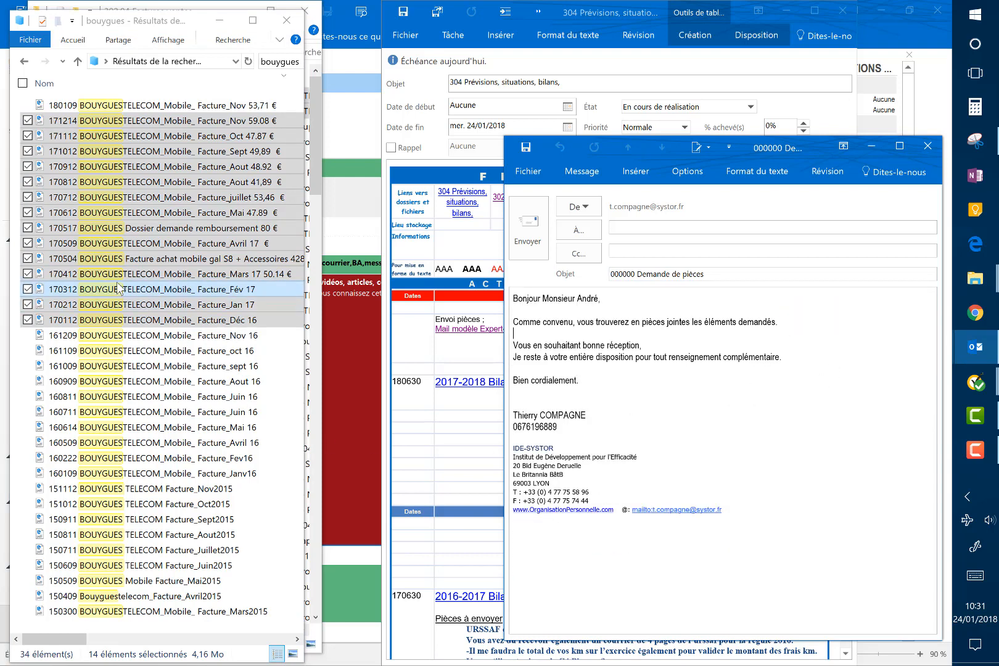
# Attach the selected Bouygues invoices from the search results to the draft email.
pyautogui.moveTo(117, 283); pyautogui.dragTo(633, 306)
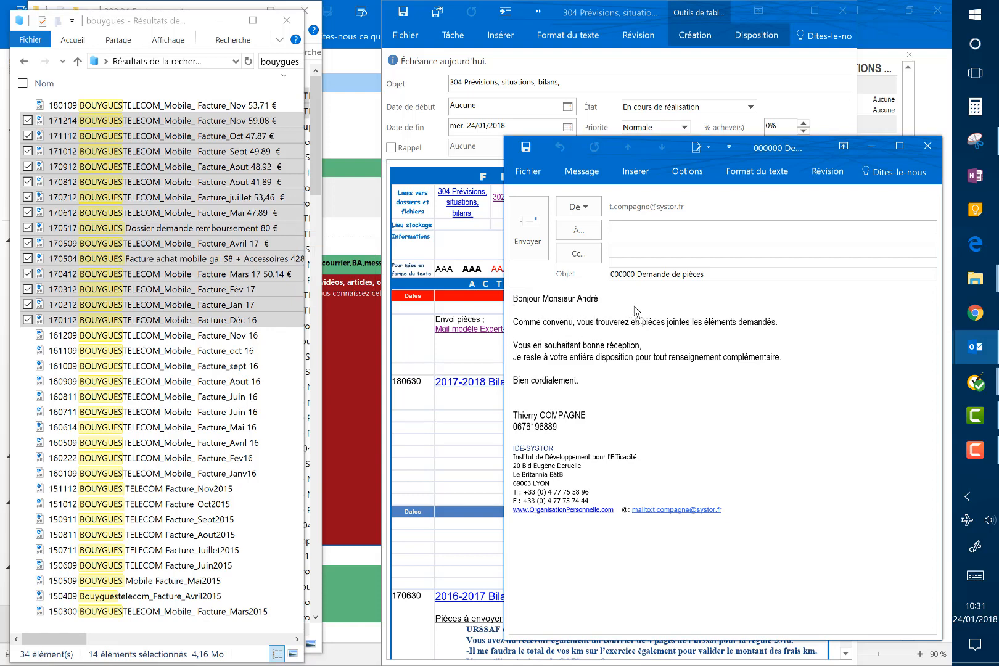
pyautogui.moveTo(634, 310); pyautogui.dragTo(636, 311)
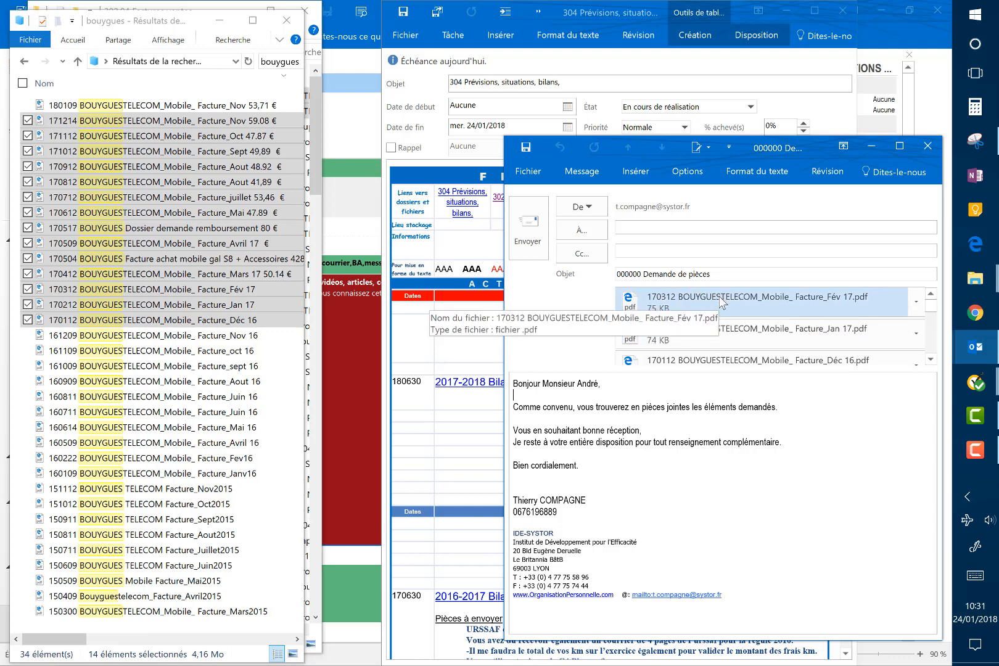
# Try to copy the attachment "170312 BOUYGUESTELECOM_Mobile_ Facture_Fév 17.pdf" from the email into the PRO folder.
pyautogui.moveTo(721, 303); pyautogui.dragTo(177, 215)
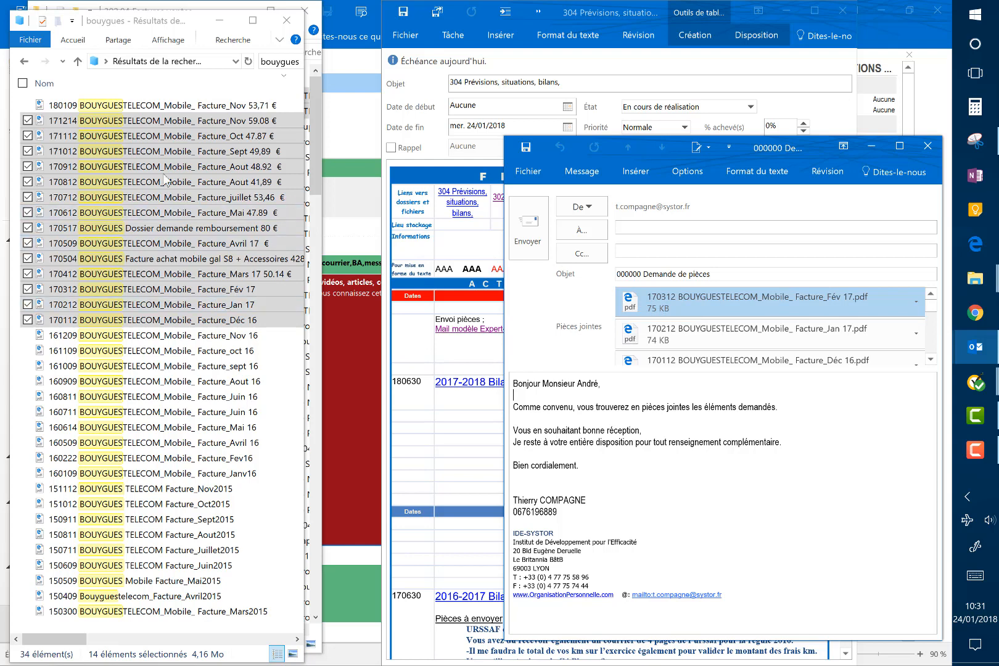
pyautogui.click(24, 62)
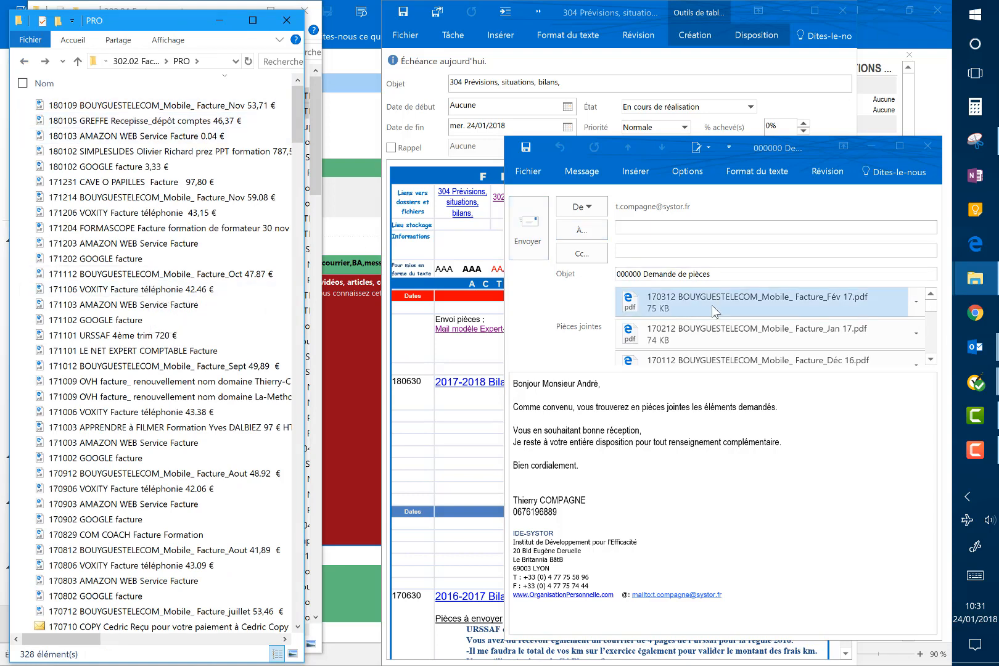
pyautogui.moveTo(715, 310); pyautogui.dragTo(121, 225)
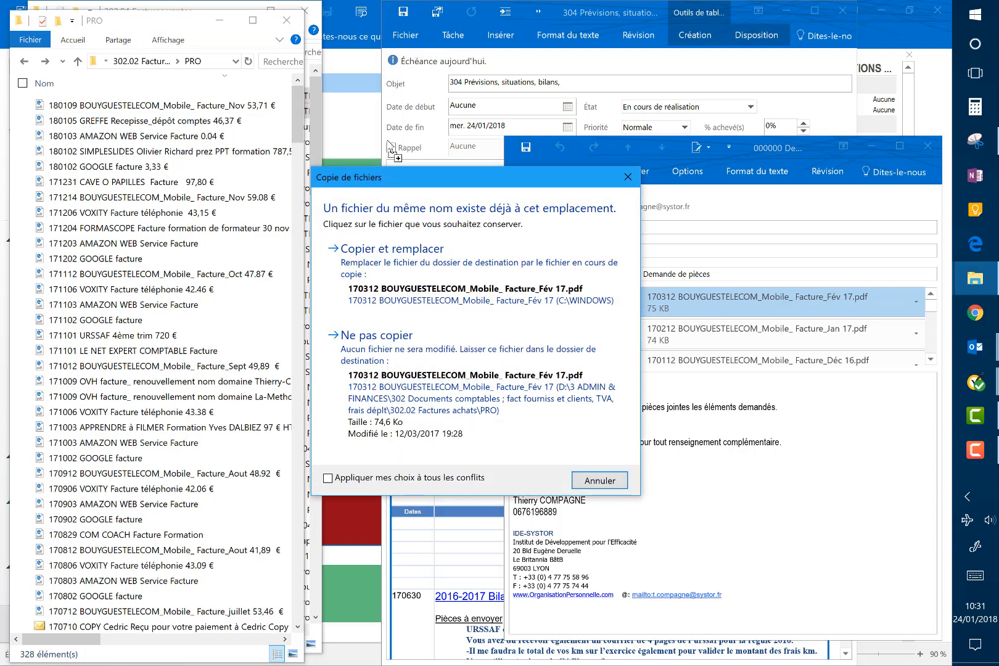
pyautogui.click(600, 480)
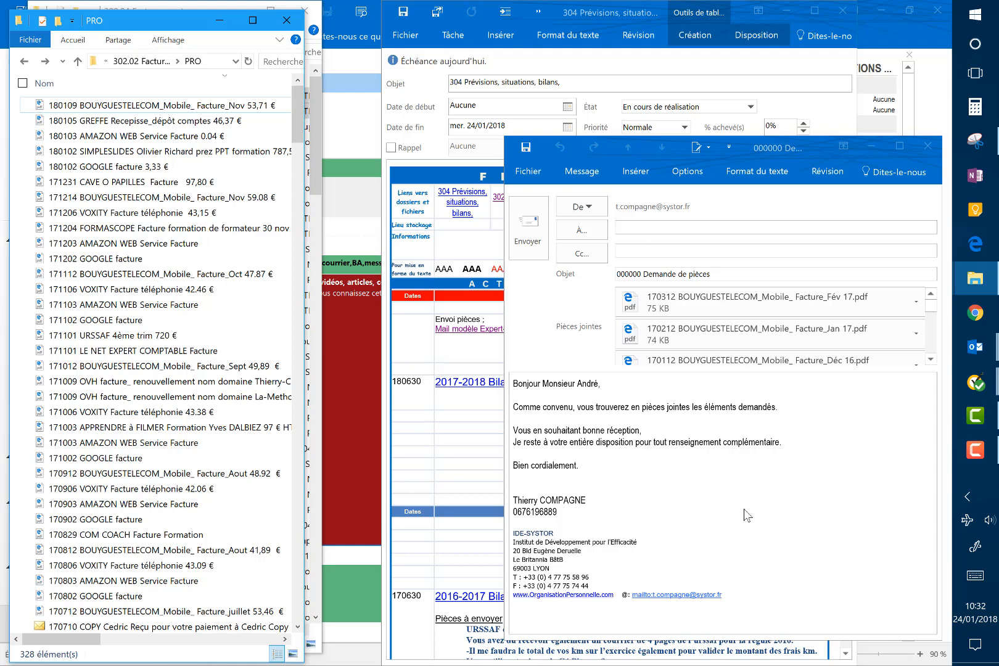
# Close the draft email and send the file "180103 AMAZON WEB Service Facture 0.04 €" from the PRO folder to a mail recipient.
pyautogui.click(928, 148)
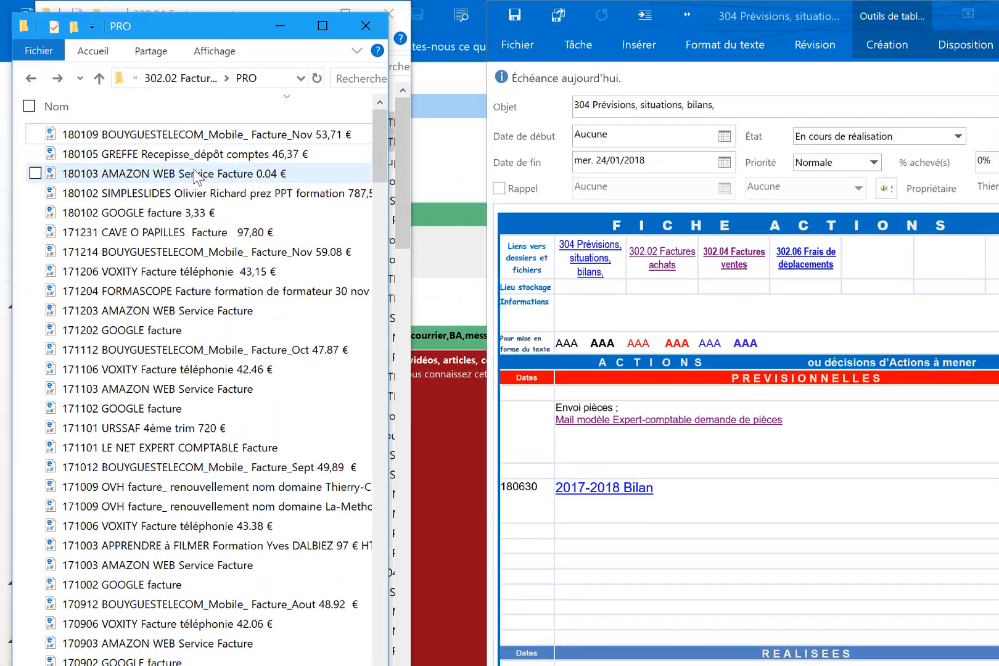
pyautogui.rightClick(195, 172)
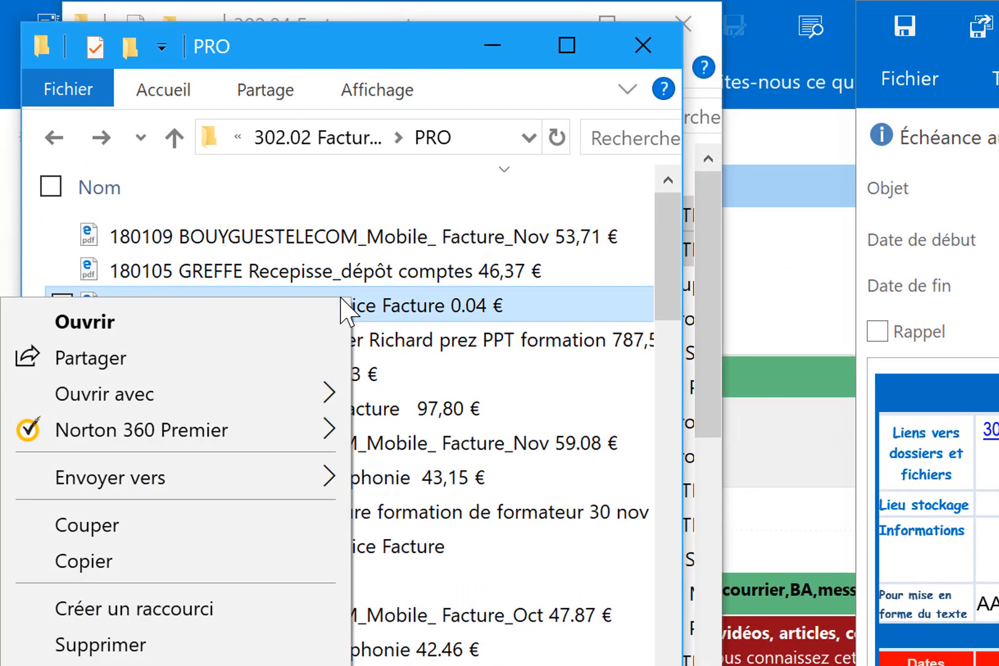
pyautogui.moveTo(188, 497)
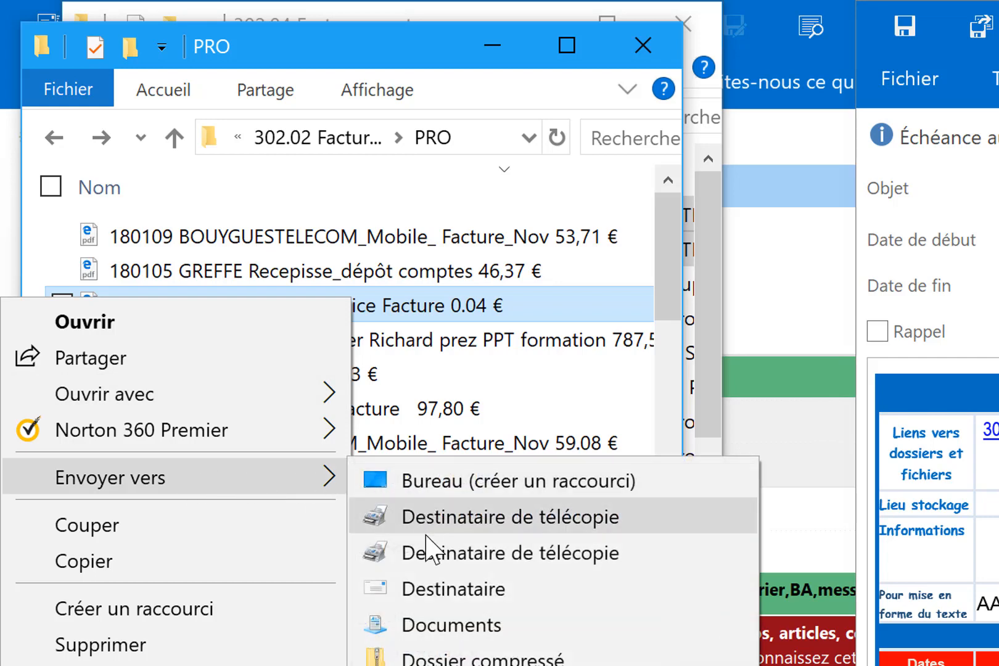
pyautogui.click(433, 591)
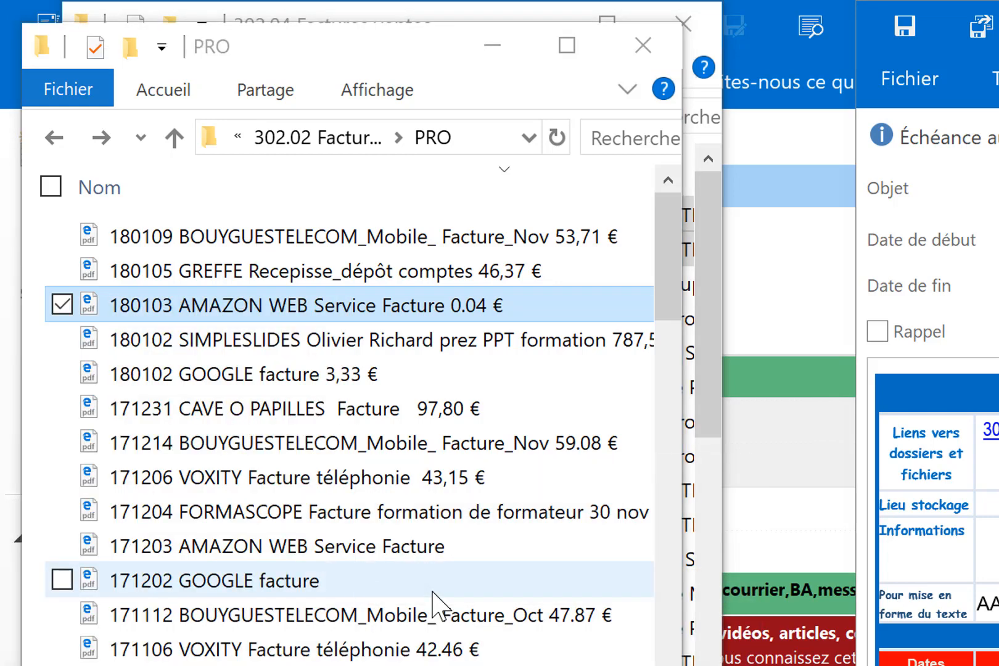